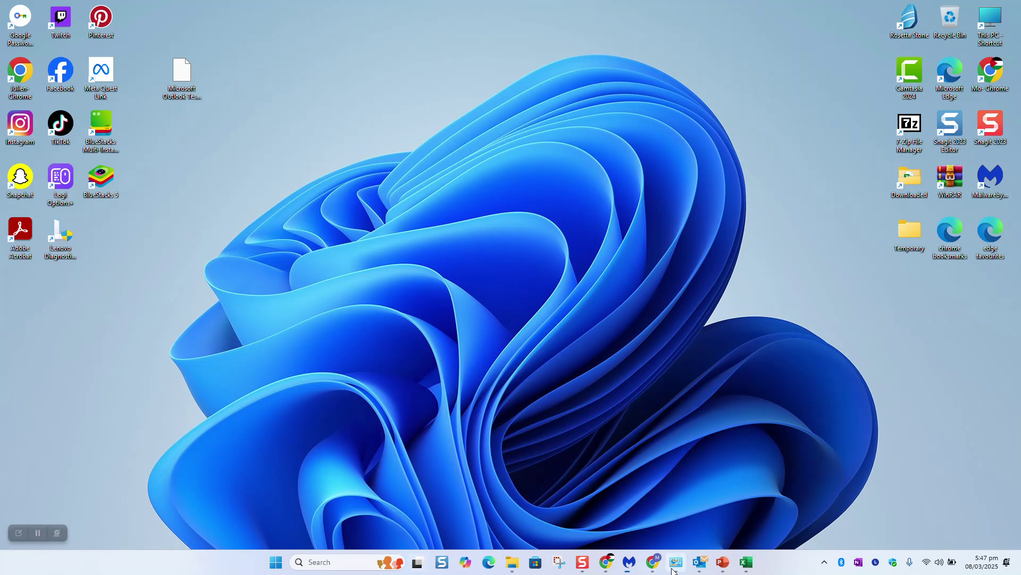
Open the Microsoft Outlook Test Message in Gmail and download it as an .eml file.
left_click(653, 562)
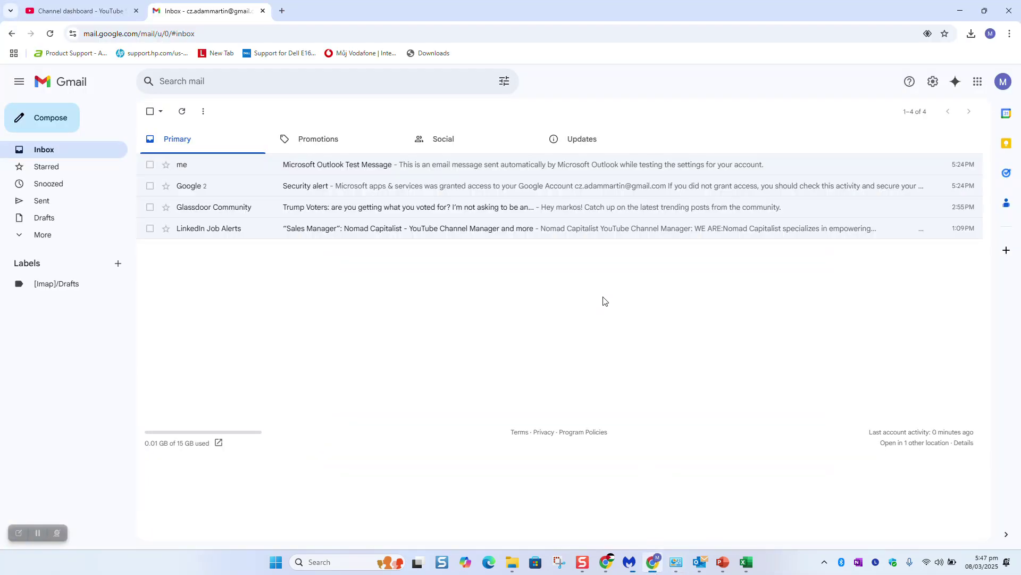
left_click(263, 164)
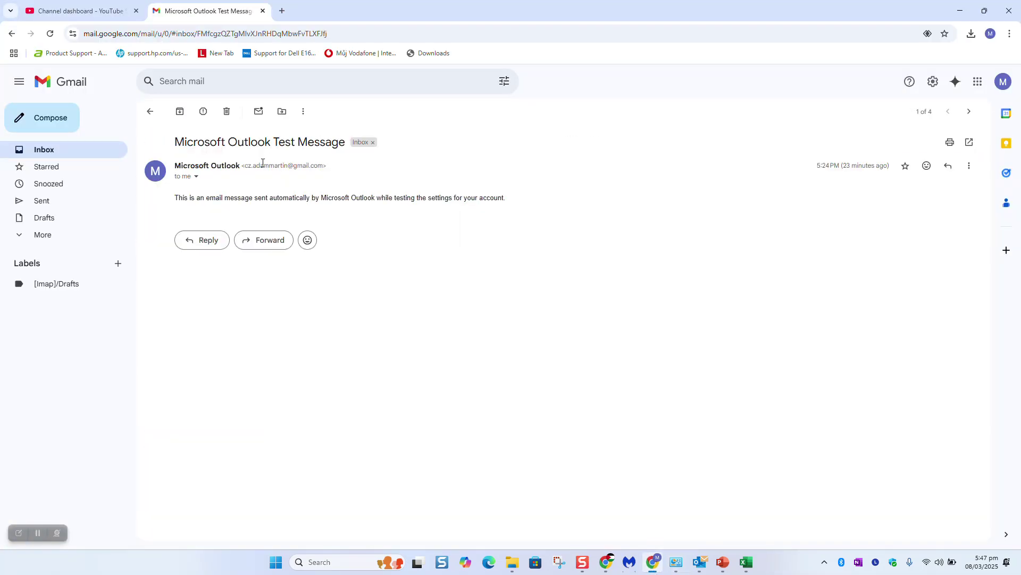
left_click(969, 166)
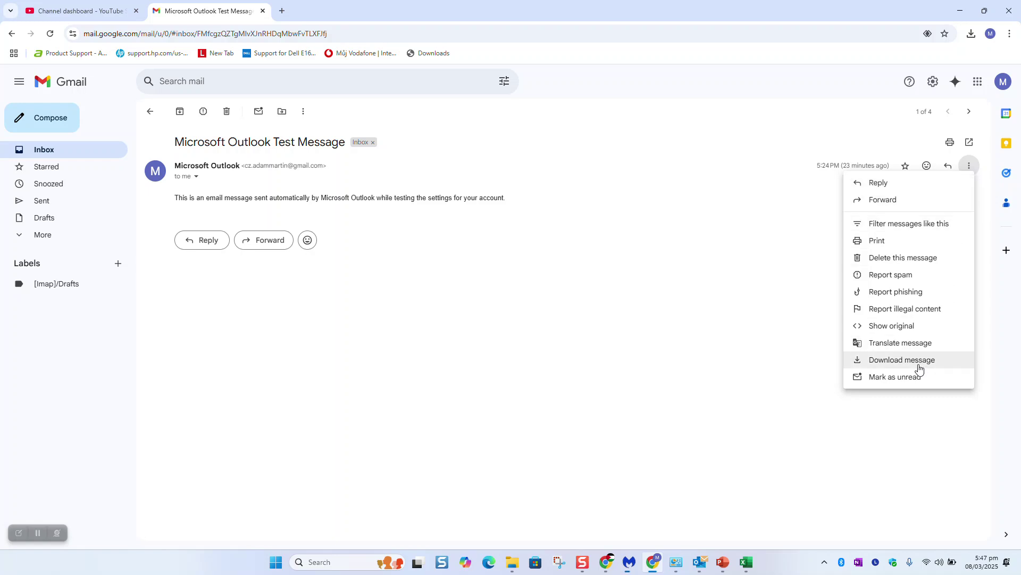
left_click(902, 361)
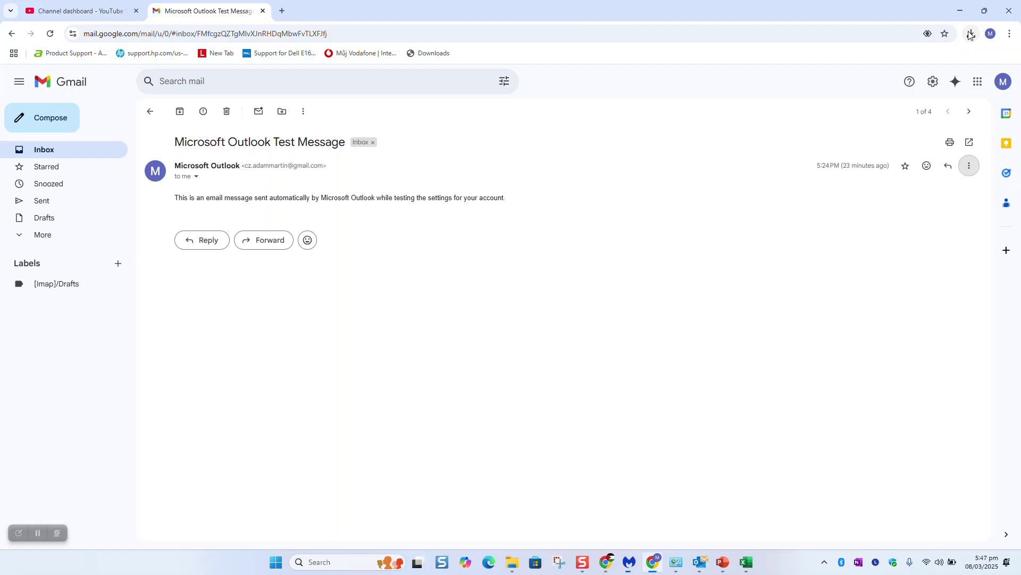
Copy the downloaded .eml from its download folder to the desktop, then close Explorer and minimize Chrome.
left_click_drag(924, 17, 896, 53)
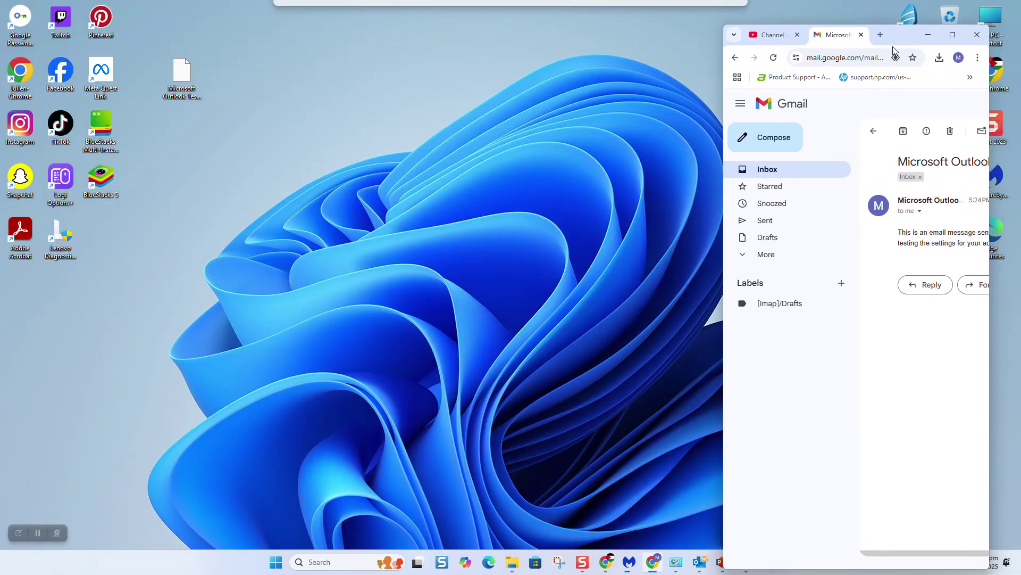
left_click(941, 60)
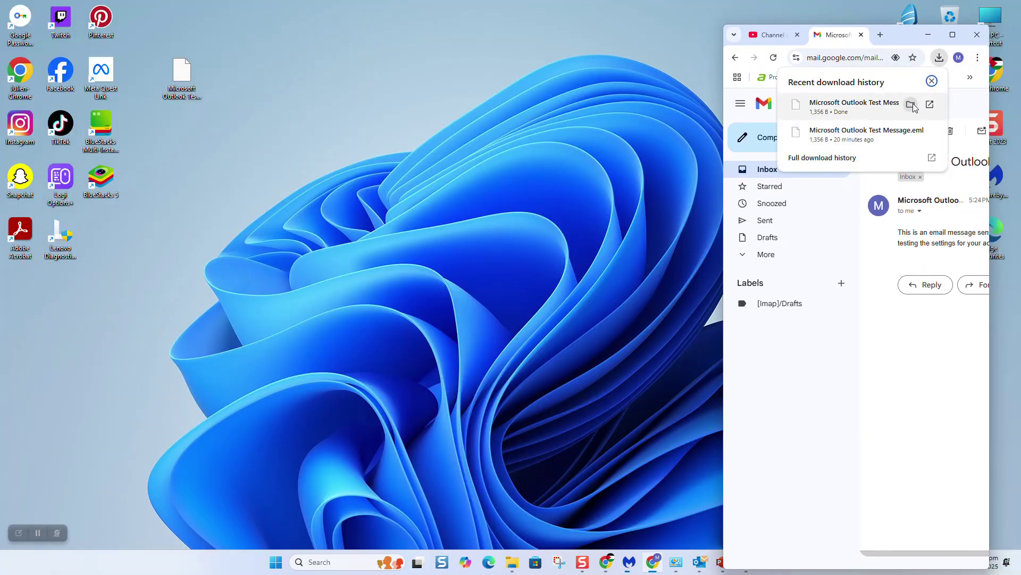
left_click_drag(910, 102, 754, 223)
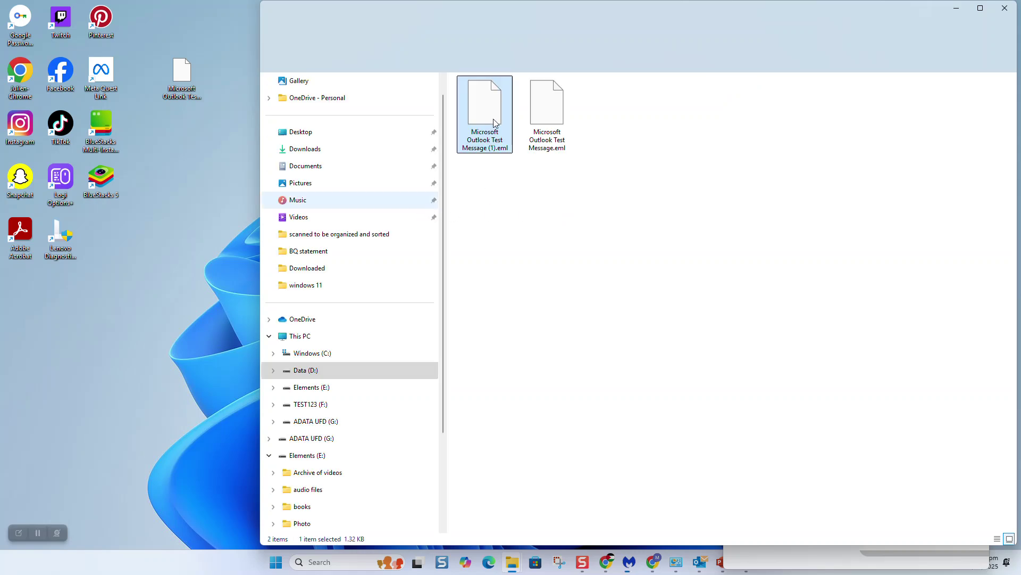
mouse_move(494, 120)
left_mouse_down()
mouse_move(205, 140)
mouse_move(158, 154)
left_mouse_up()
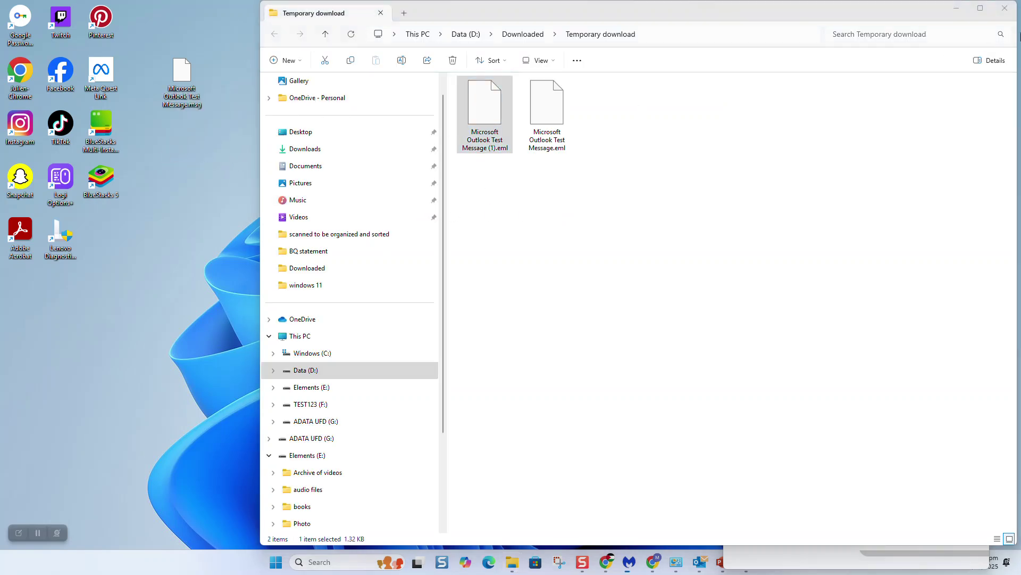
left_click(1000, 14)
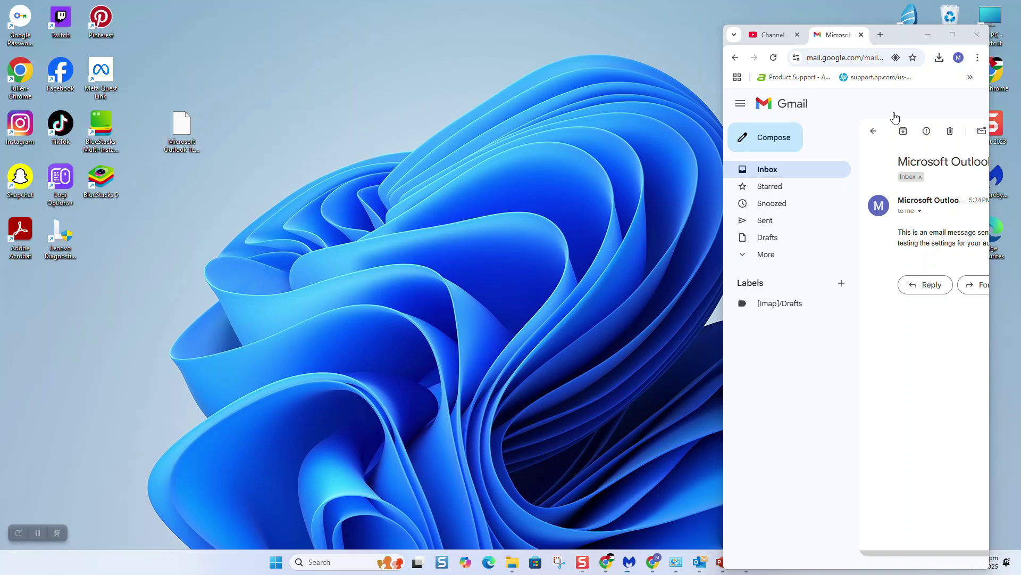
left_click(927, 35)
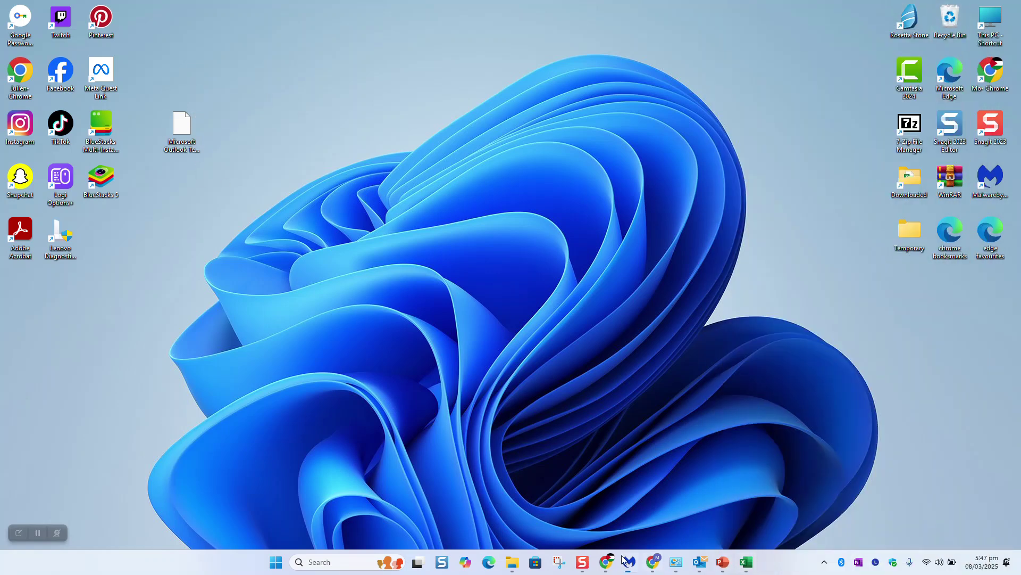
Launch Word from search, start a blank document, and type two short placeholder lines.
left_click(348, 562)
type("wo")
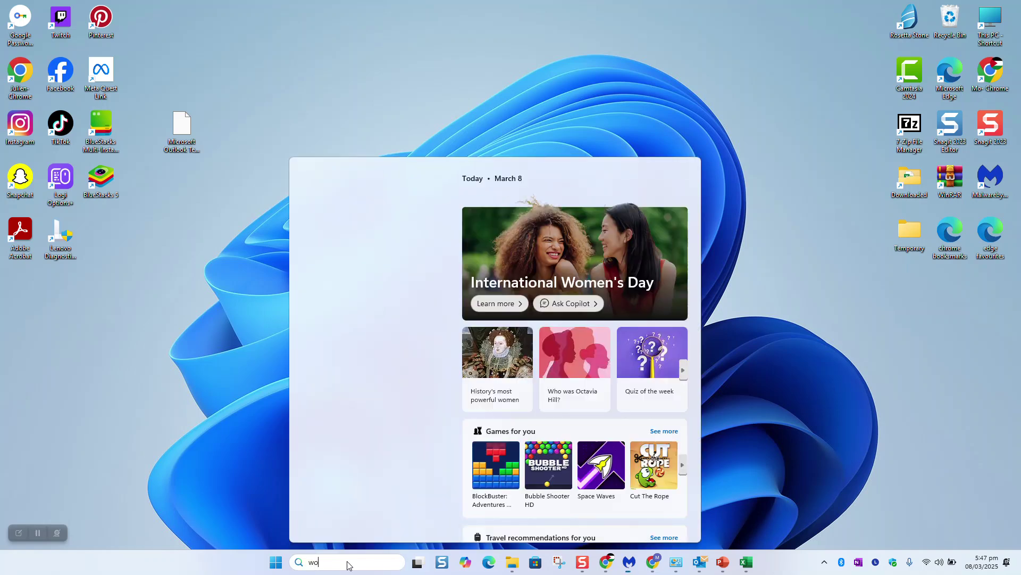
type("rd")
left_click(367, 236)
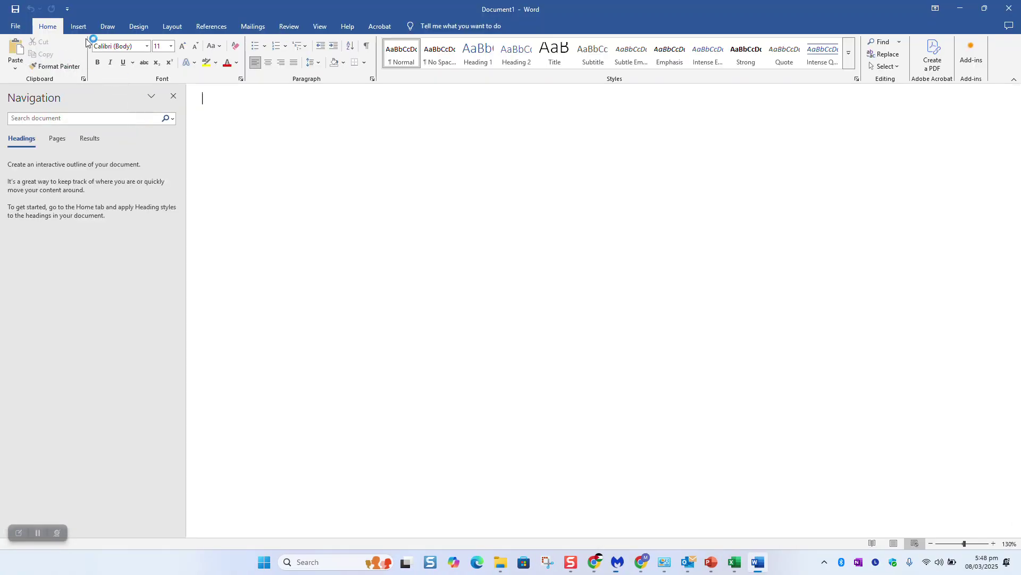
type("Lkhkhsf")
key("Return")
type("kjhkfa")
key("Return")
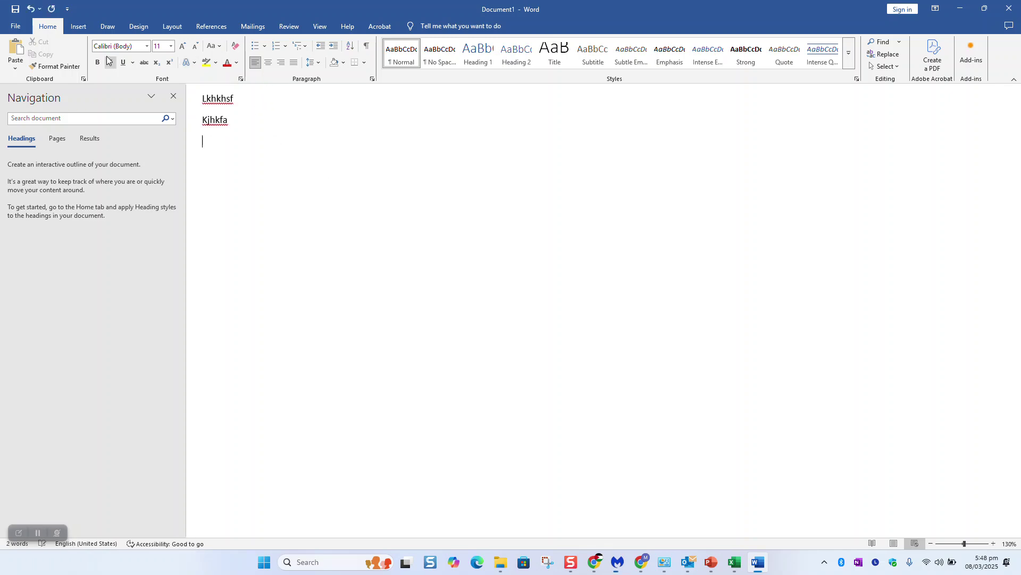
left_click(79, 25)
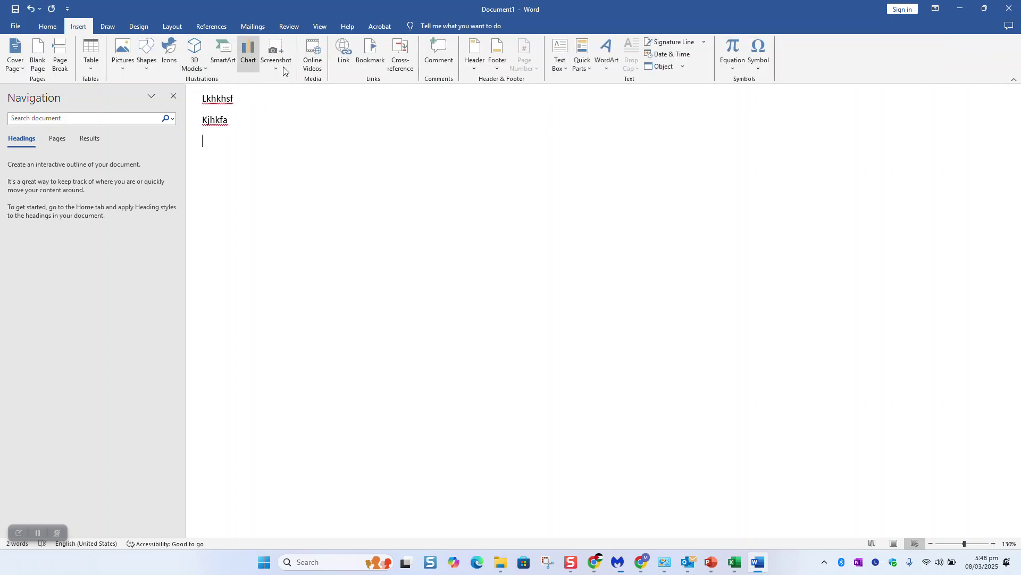
In the Object dialog's Create from File, select the desktop Outlook test message .eml.
left_click(657, 65)
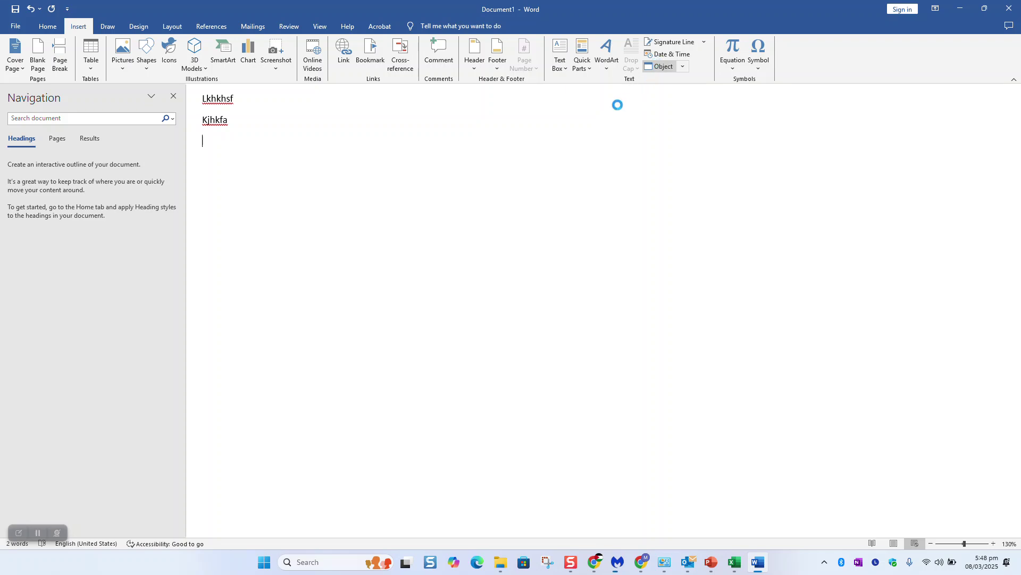
left_click(449, 200)
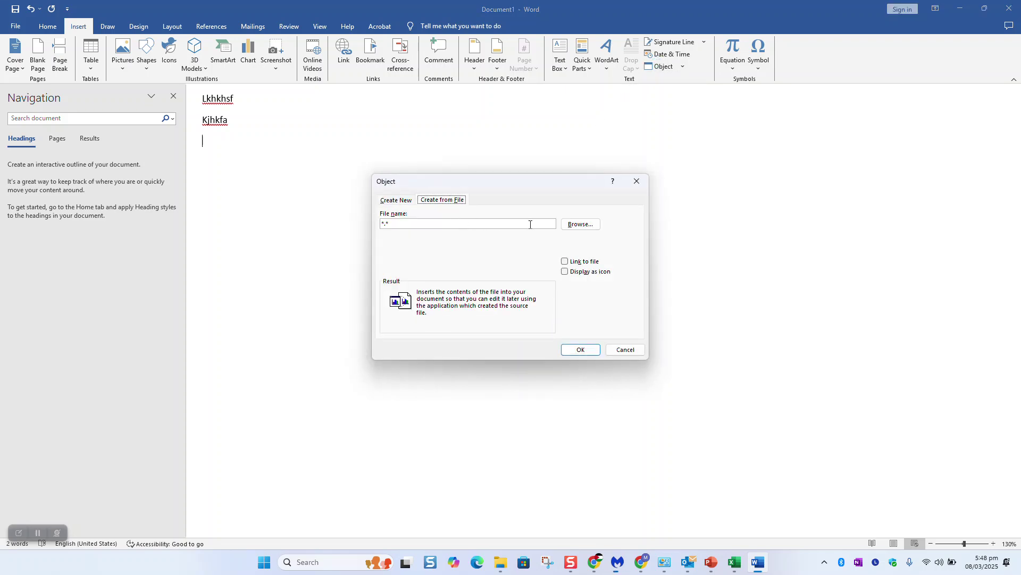
left_click(581, 224)
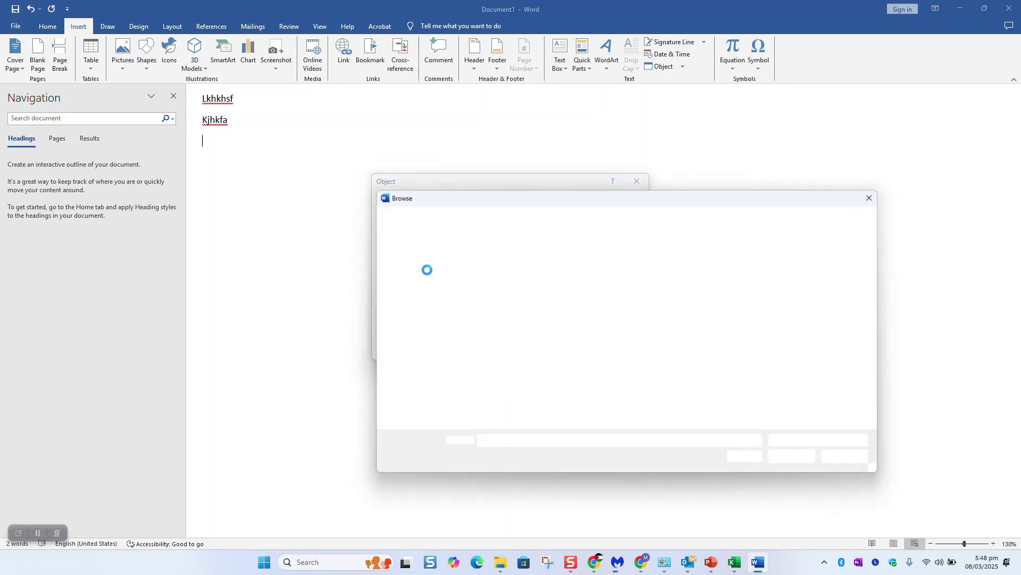
left_click(415, 293)
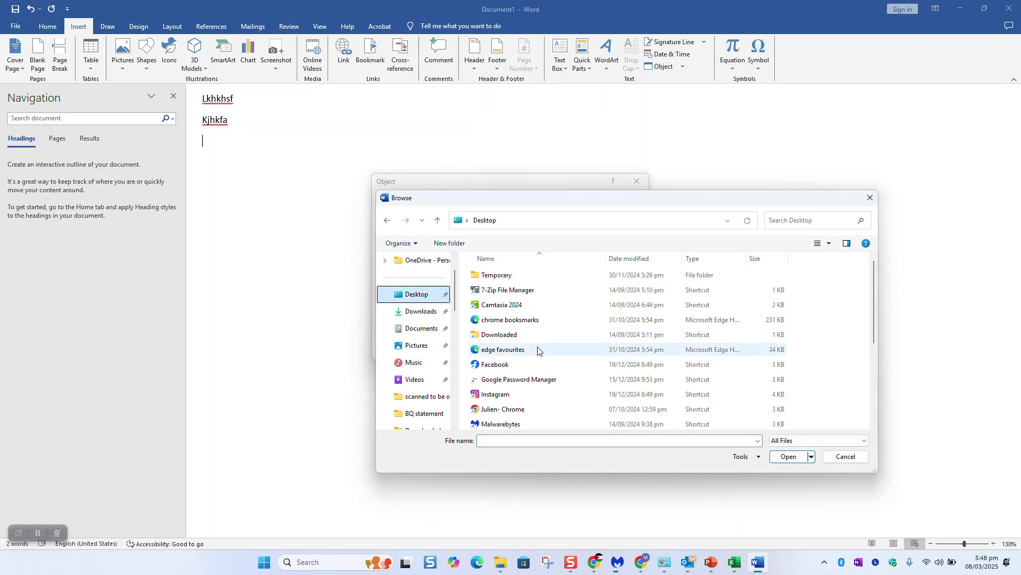
scroll(539, 335, "down", 3)
left_click(551, 304)
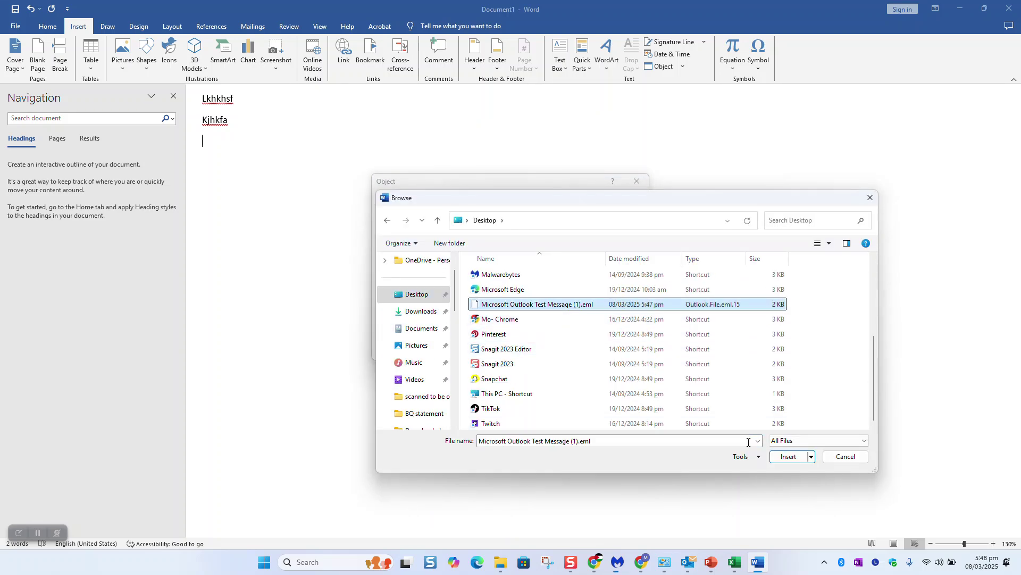
left_click(795, 459)
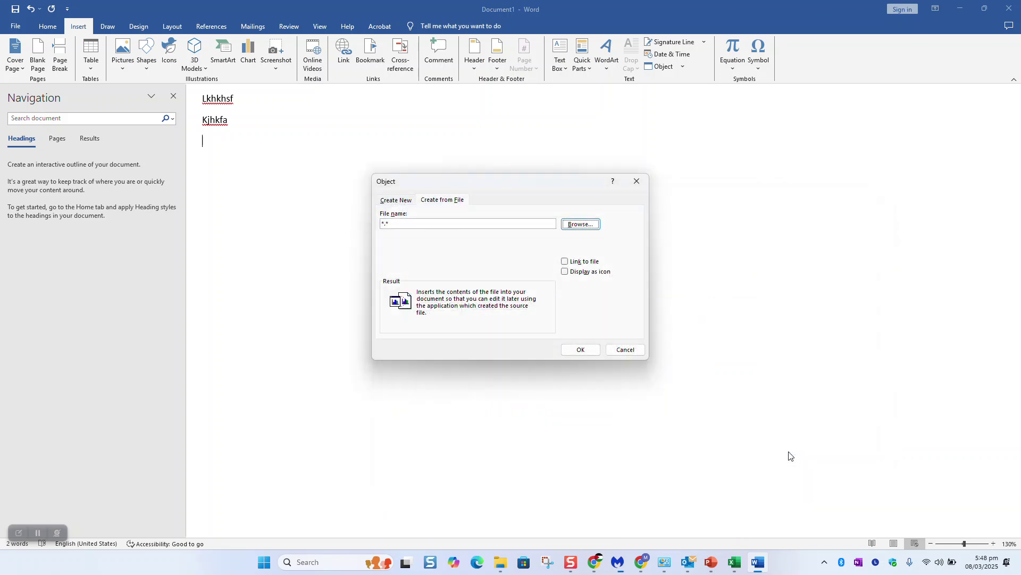
left_click(582, 263)
Insert the Outlook test message object with Display as icon, then minimize Word.
left_click(581, 261)
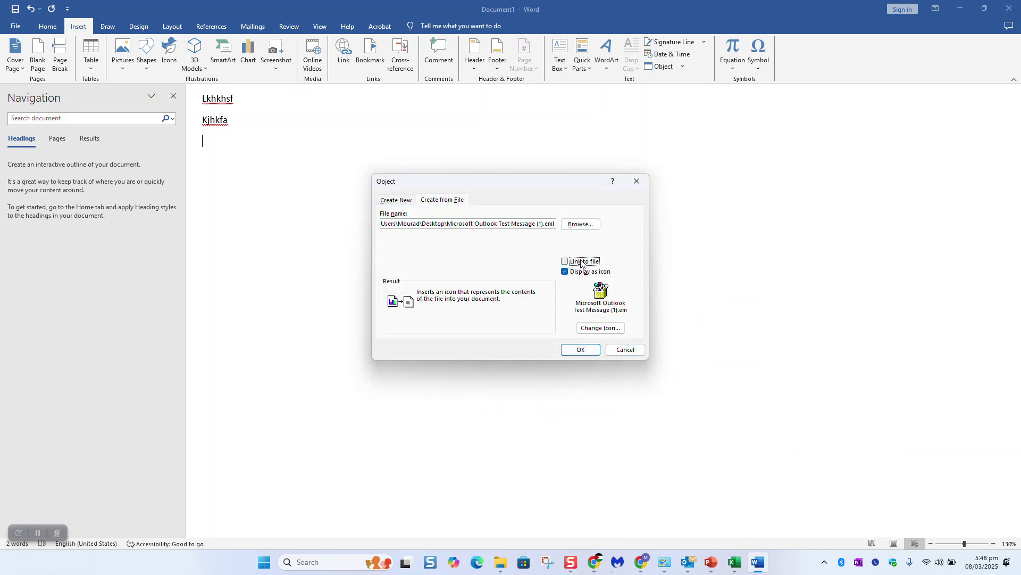
left_click(583, 350)
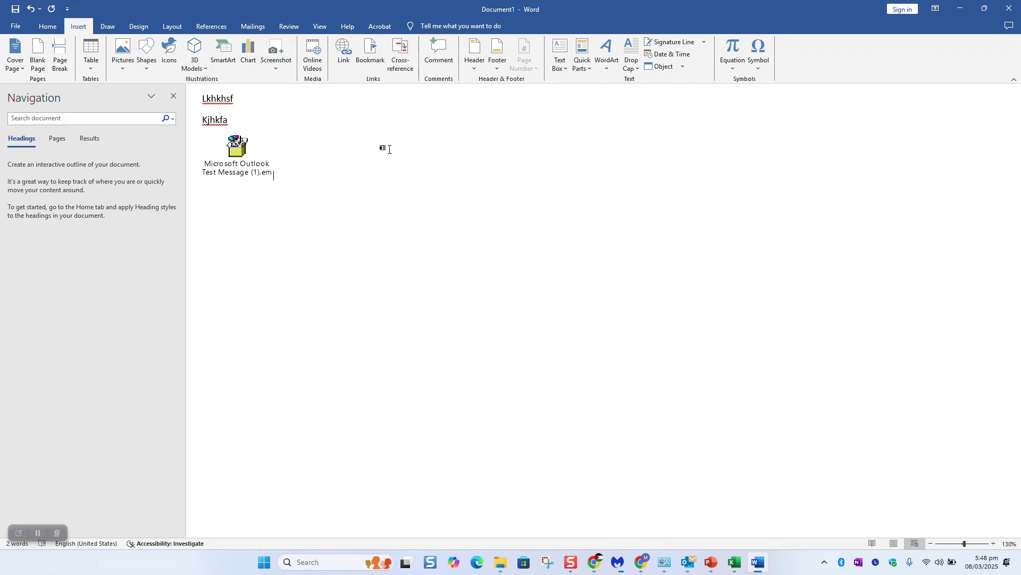
left_click(960, 9)
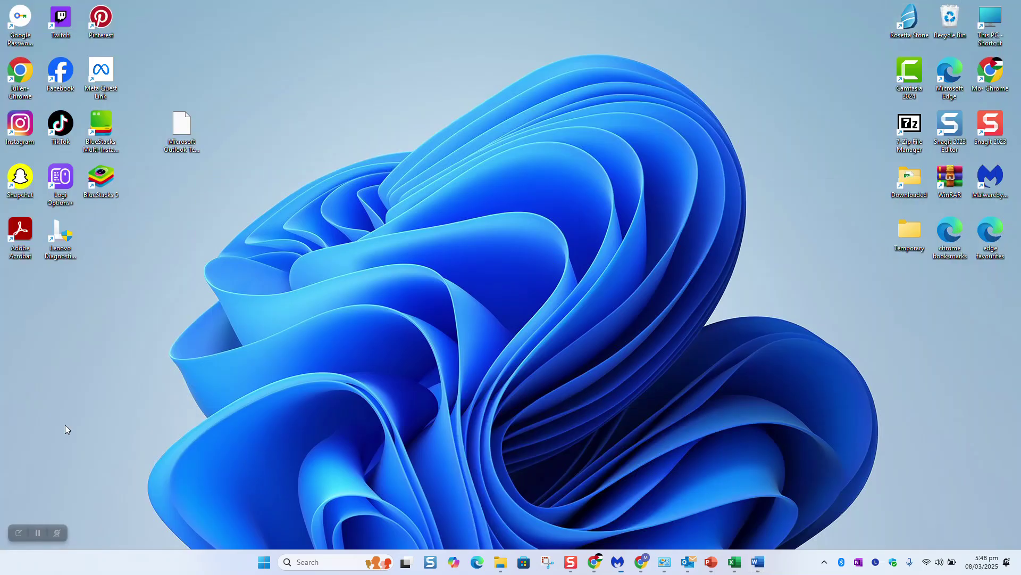